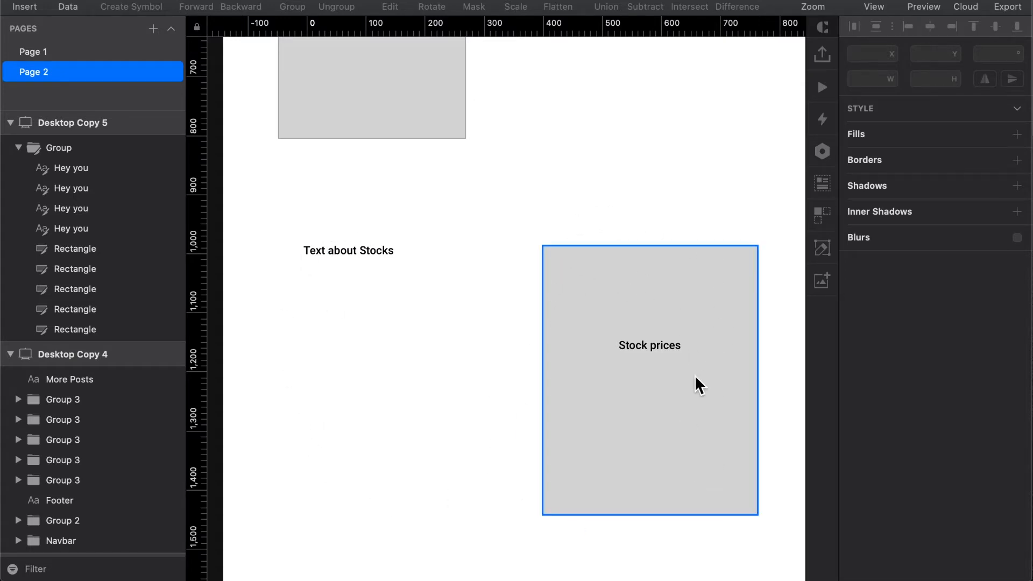
- Switch to the TradingView website in the browser and view its home page
key(ctrl+Left)
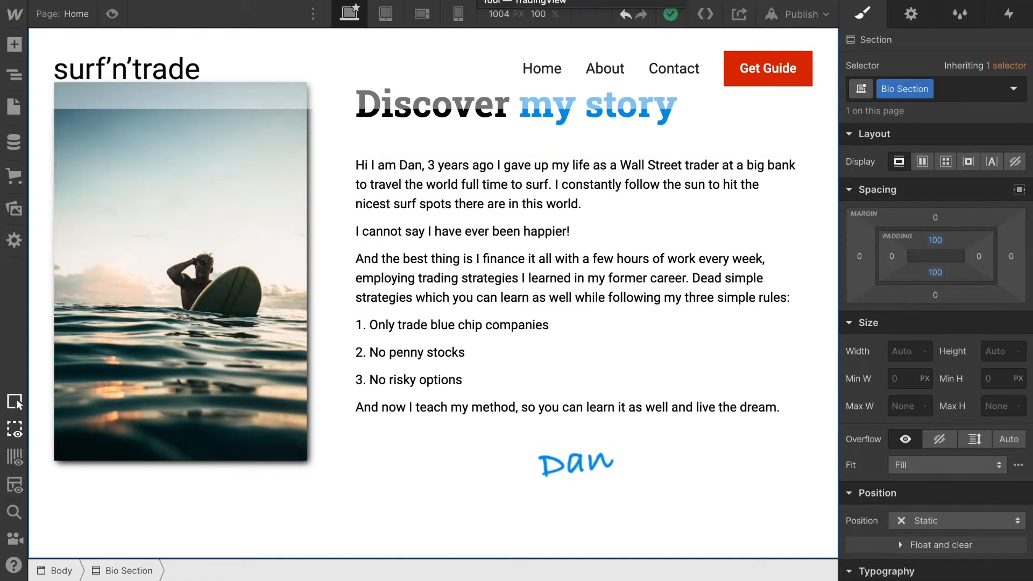
key(alt+Tab)
scroll(447, 221, up, 5)
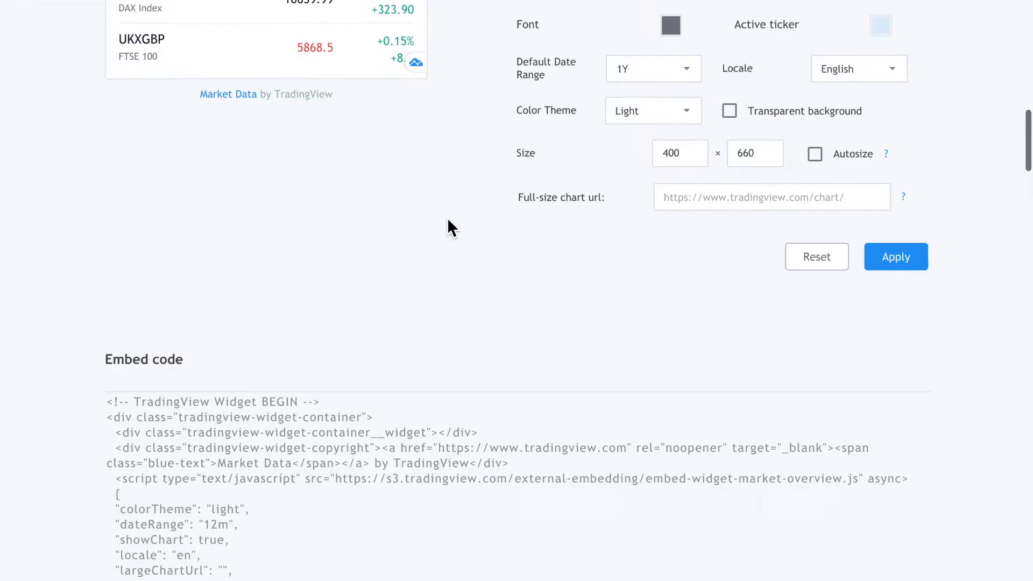
scroll(447, 218, up, 10)
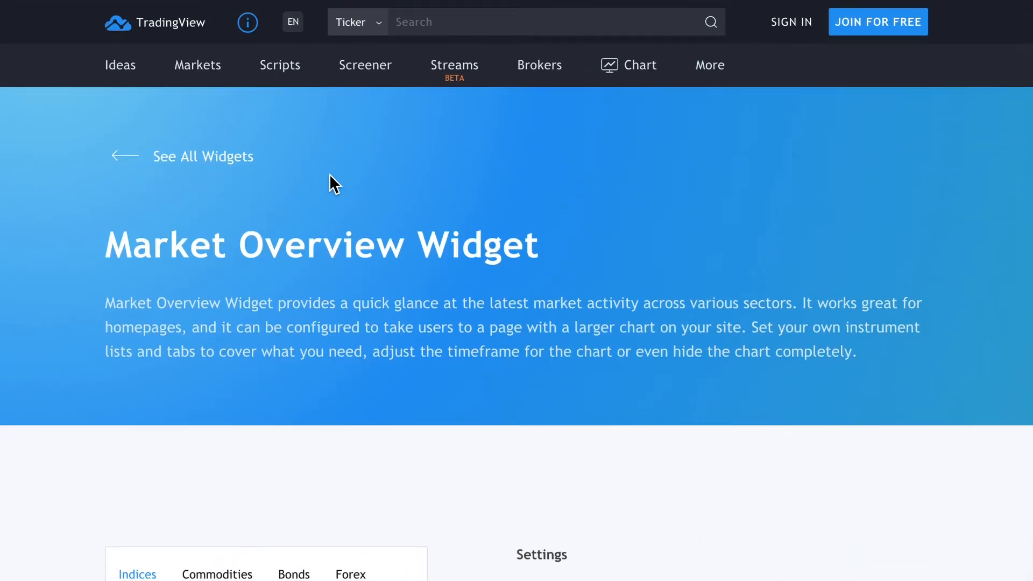
click(177, 26)
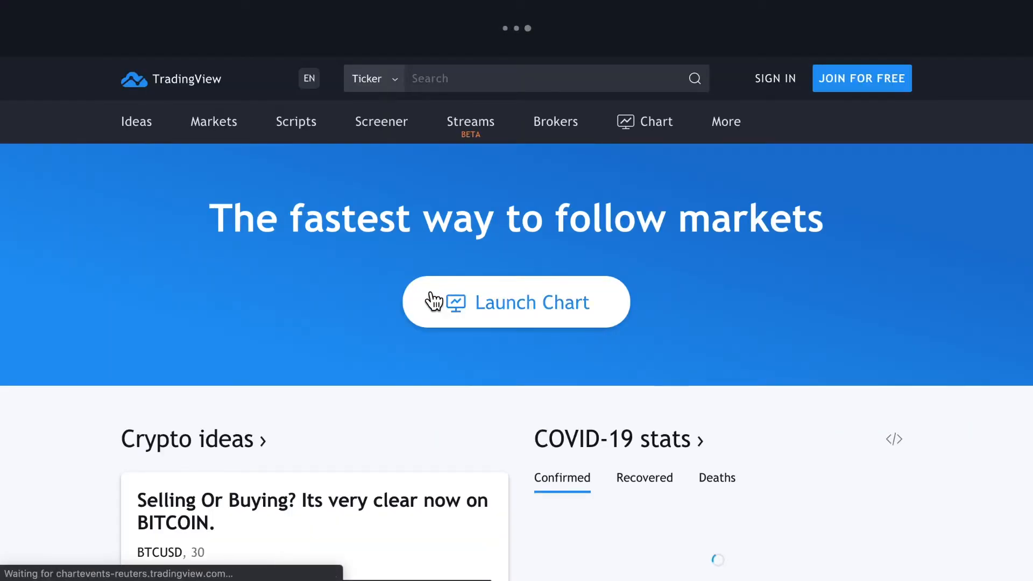
scroll(381, 161, down, 1)
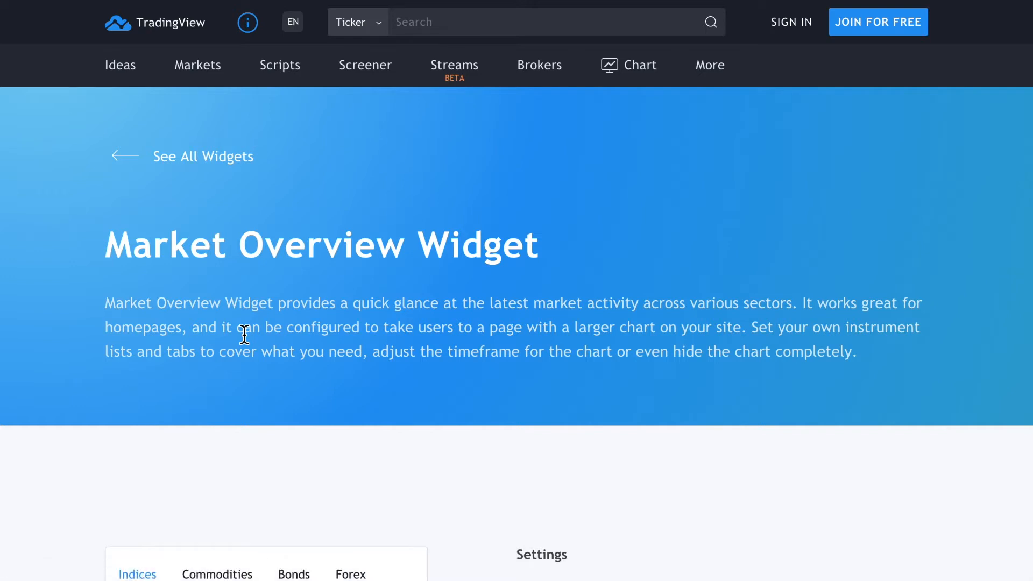
- Examine the Market Overview Widget page, including its preview, settings and embed code
scroll(50, 459, down, 5)
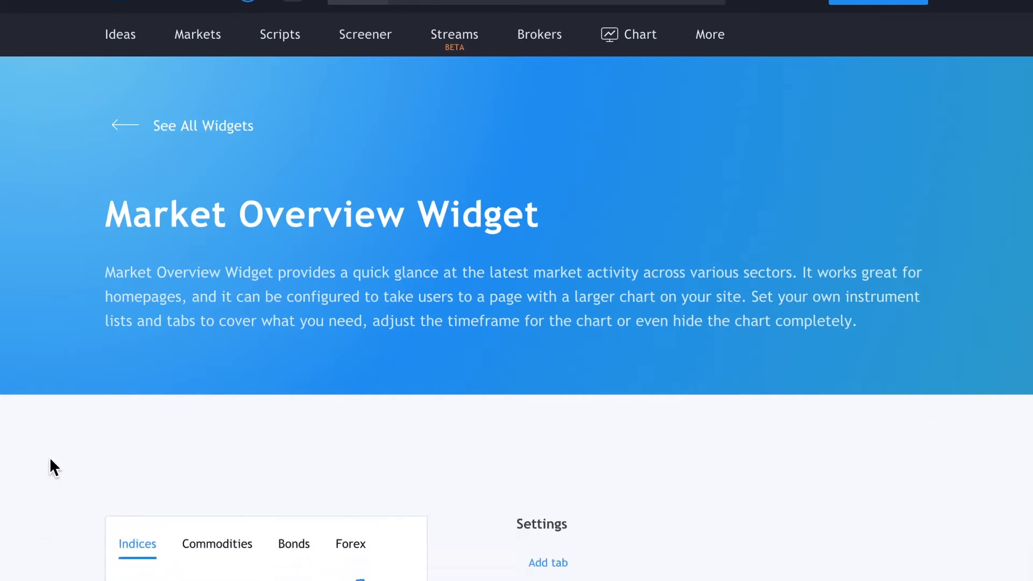
scroll(50, 457, down, 4)
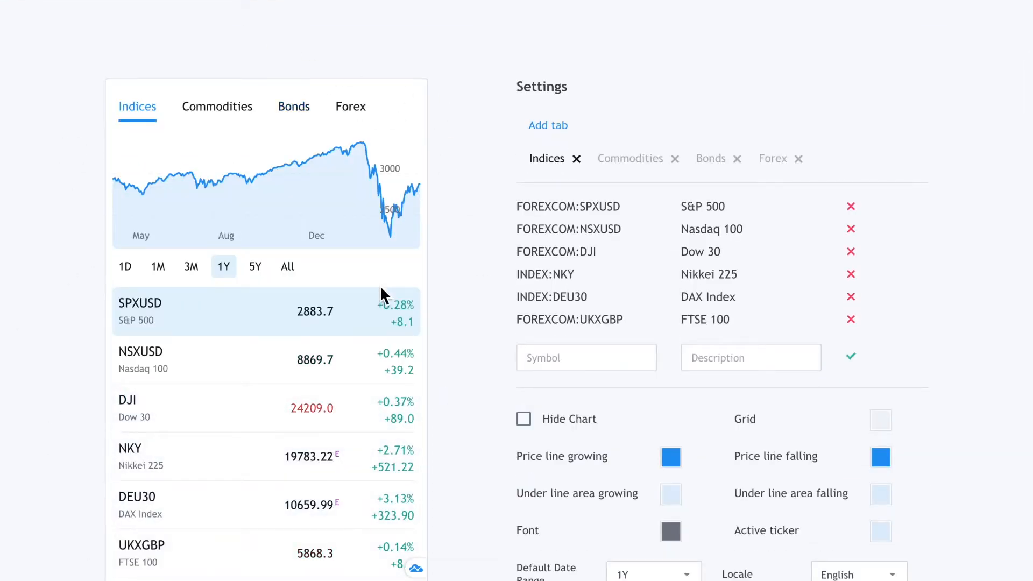
scroll(443, 372, down, 4)
scroll(443, 372, up, 11)
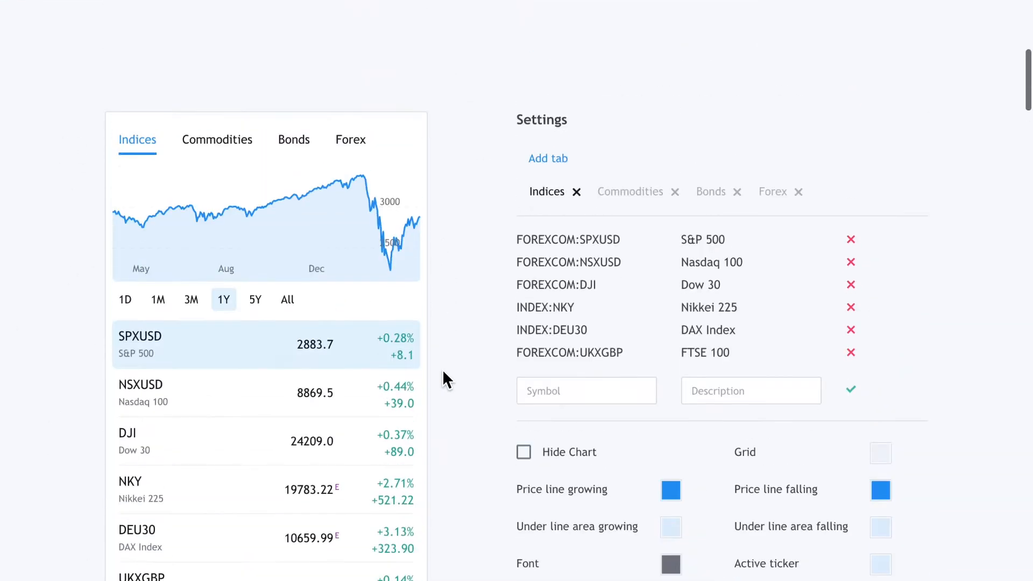
scroll(442, 369, up, 1)
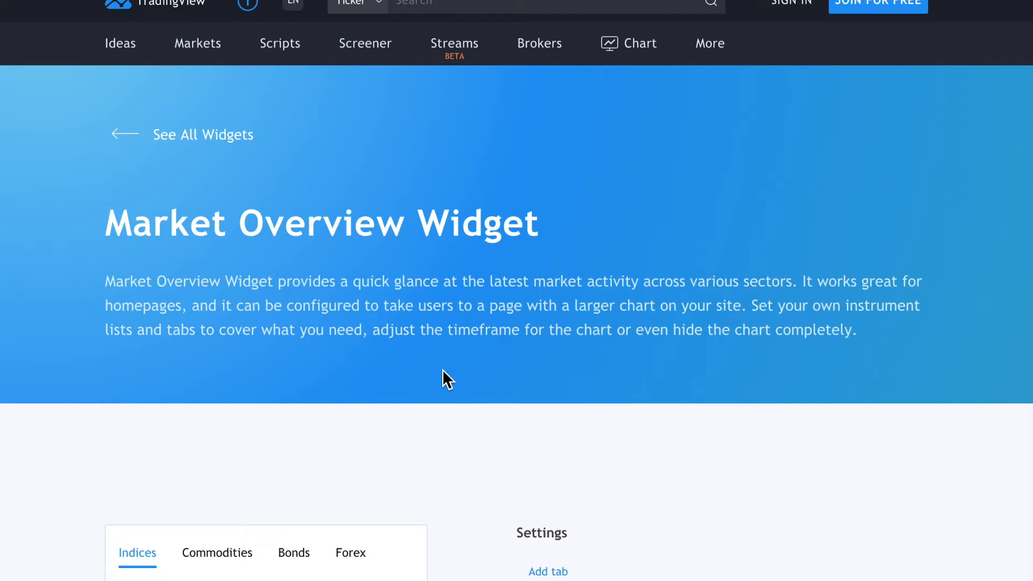
scroll(443, 369, down, 5)
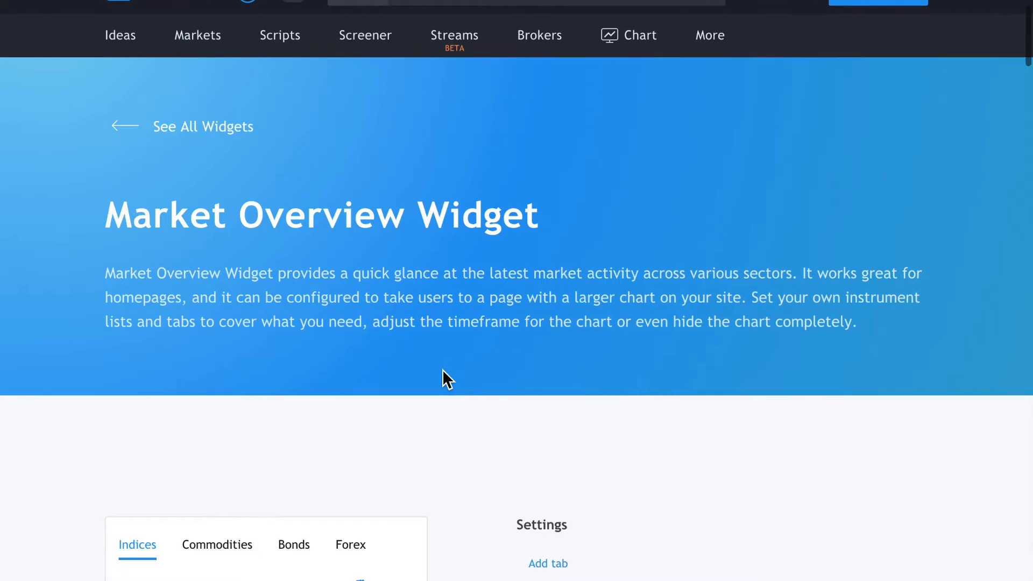
scroll(474, 412, down, 14)
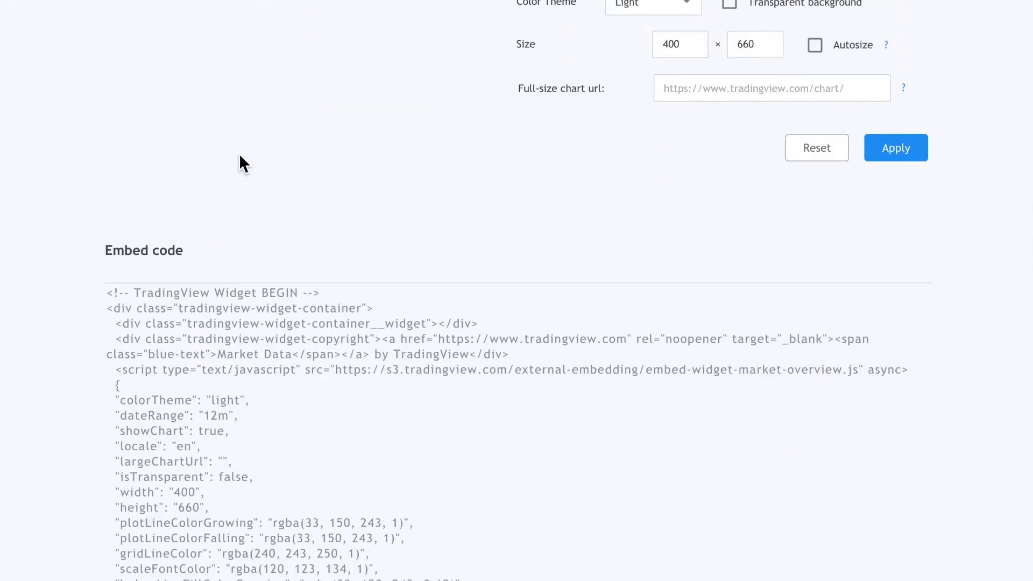
scroll(231, 164, up, 10)
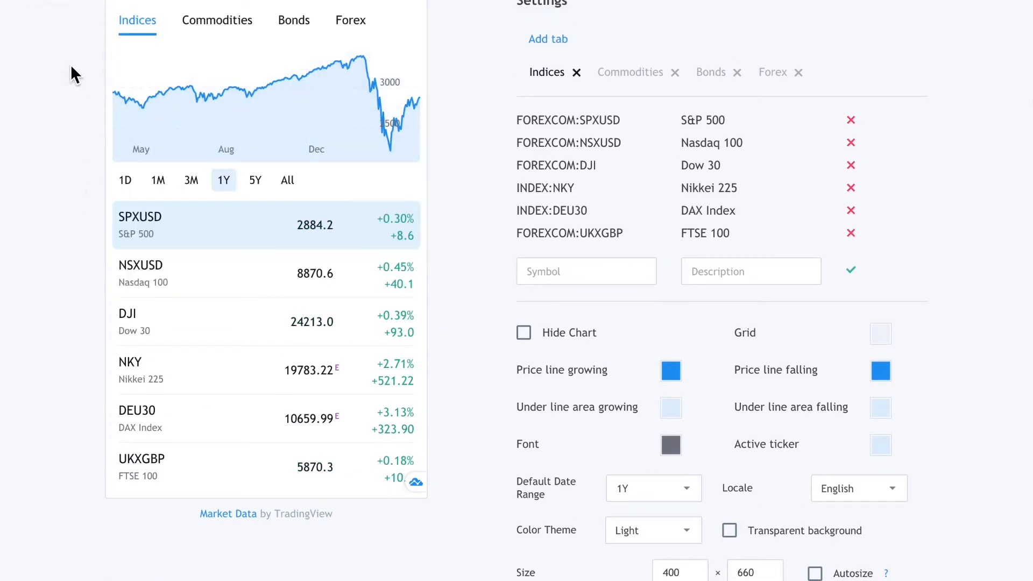
scroll(70, 63, down, 6)
scroll(70, 64, down, 6)
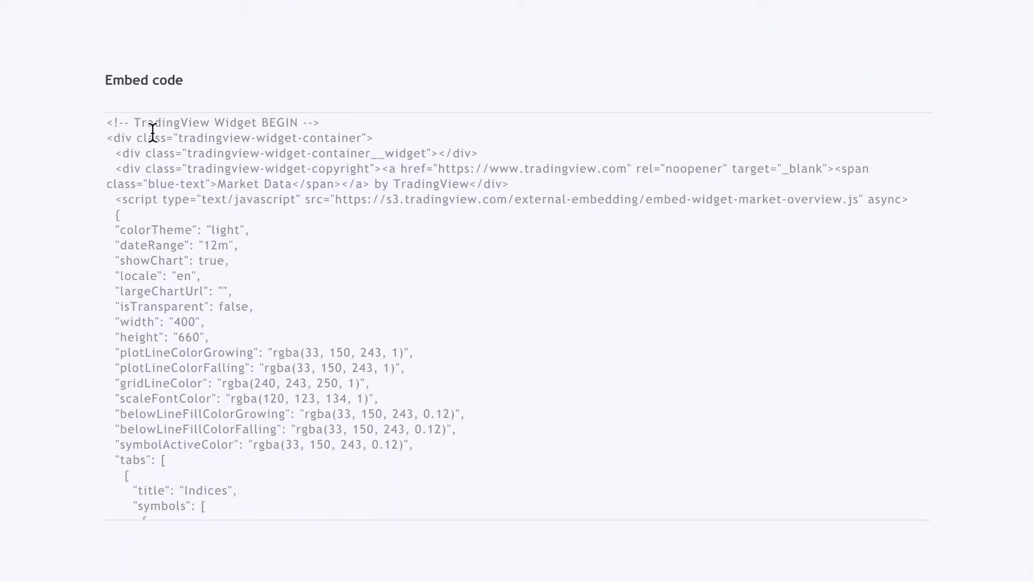
scroll(277, 302, down, 3)
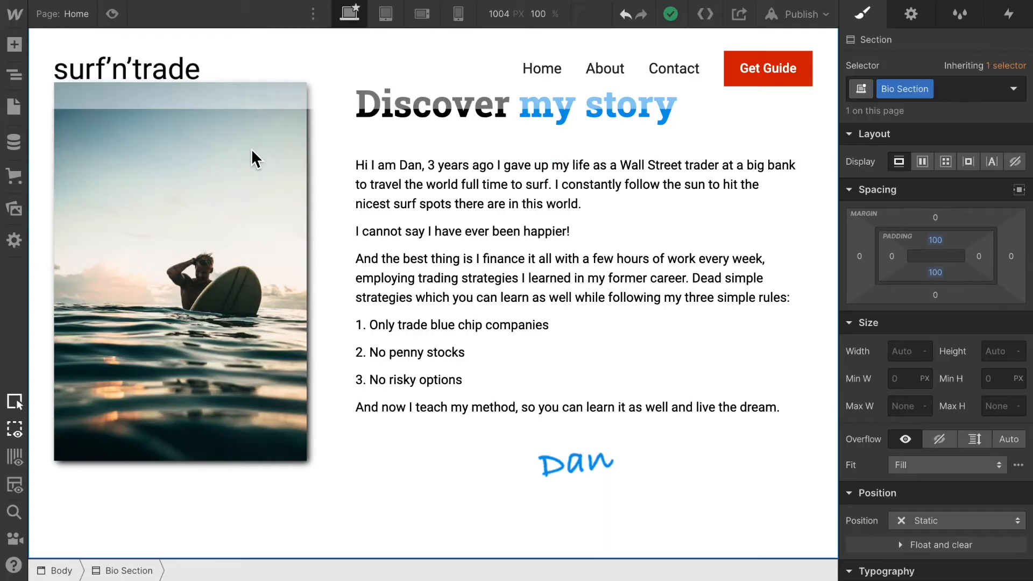
click(14, 44)
scroll(155, 373, down, 5)
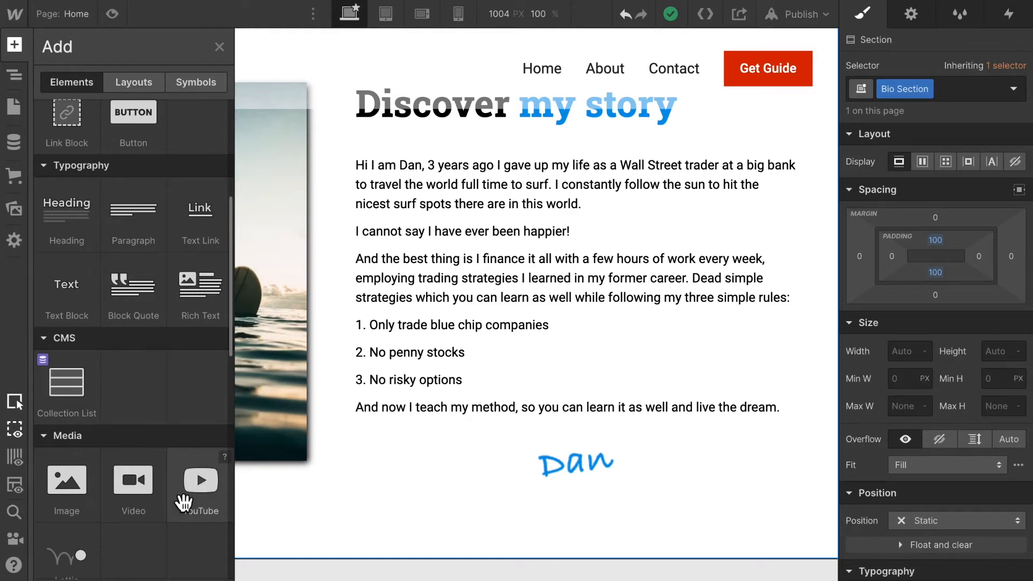
click(219, 48)
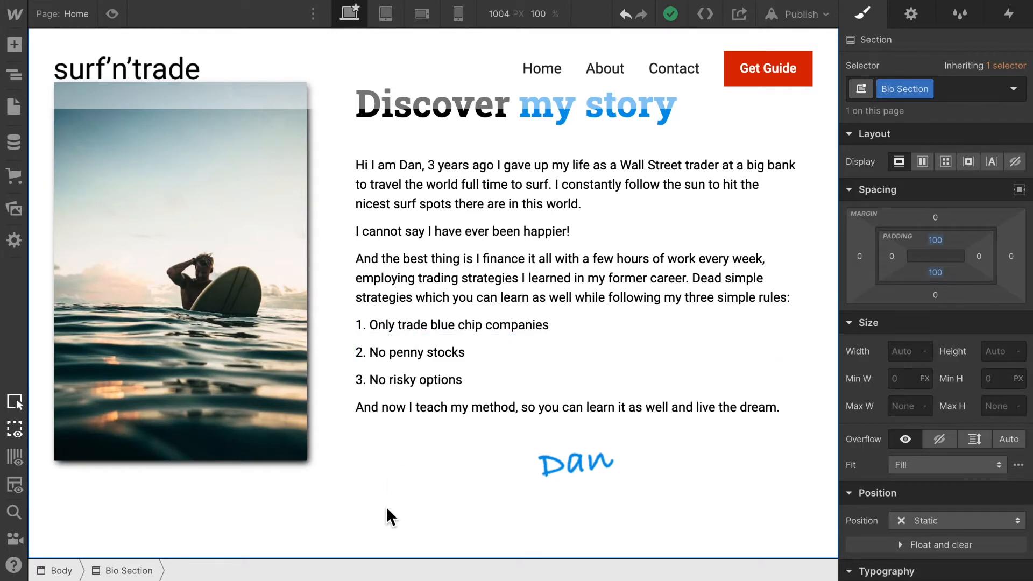
- Add a new section below the Bio Section in Webflow and place a container inside it
scroll(386, 505, up, 2)
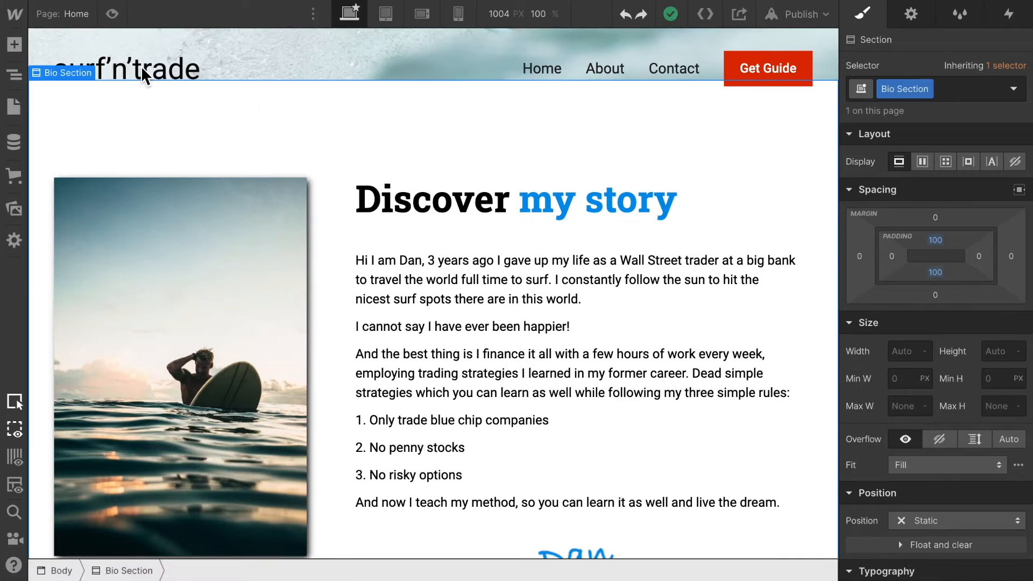
click(18, 43)
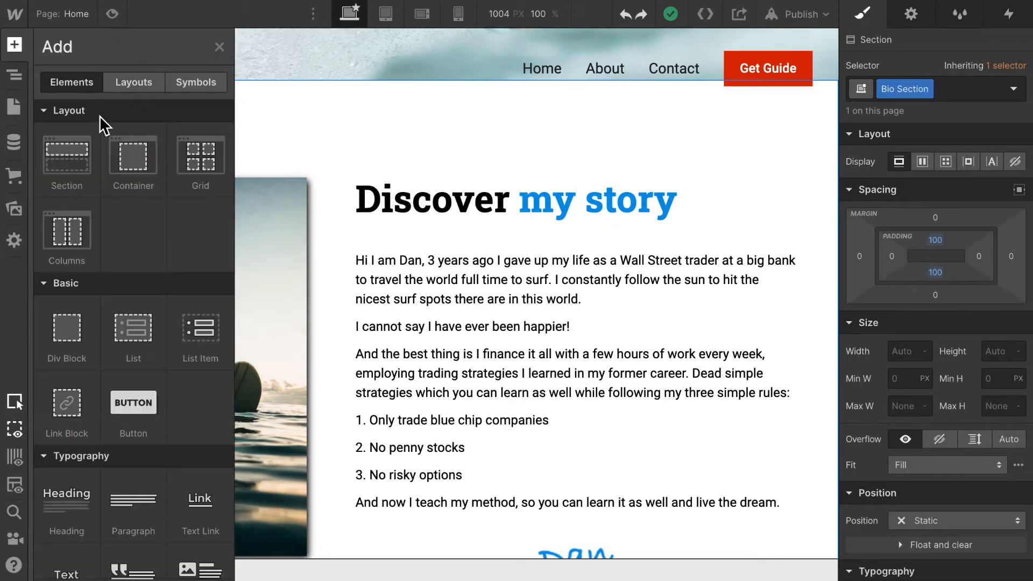
drag(470, 303, 286, 565)
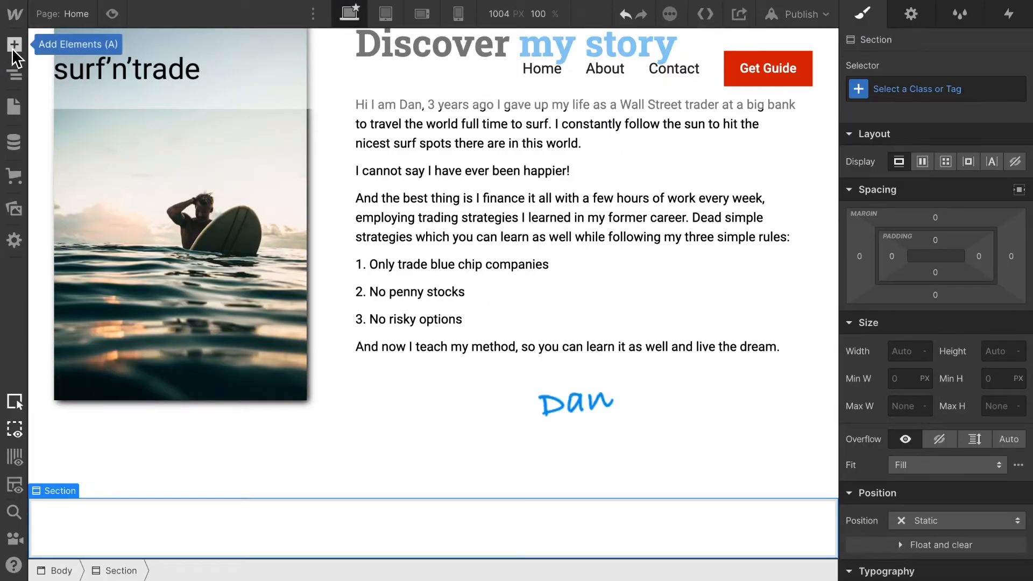
click(12, 47)
drag(149, 163, 323, 527)
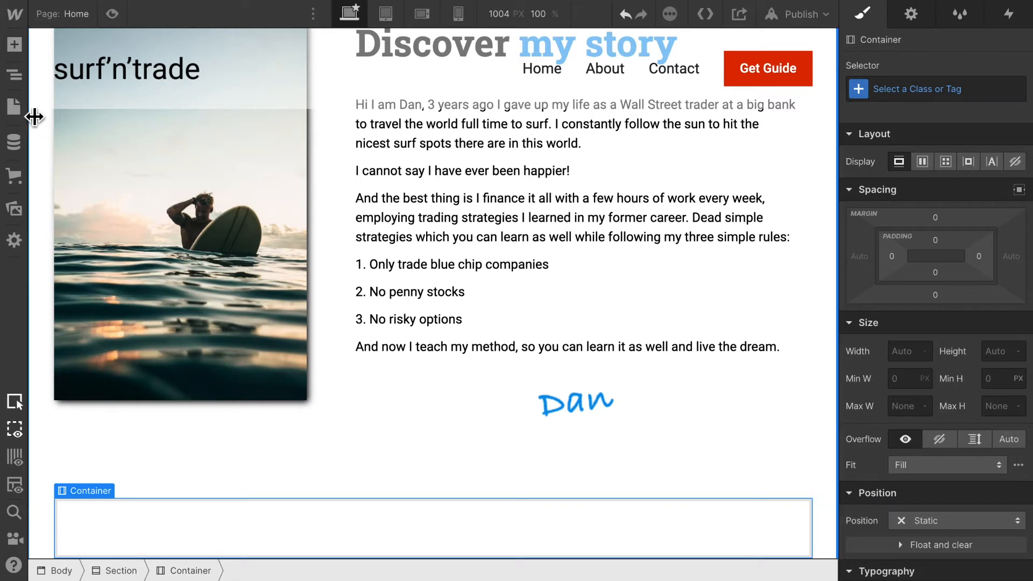
- Add a div block inside the new container and a second div block within the first
click(15, 47)
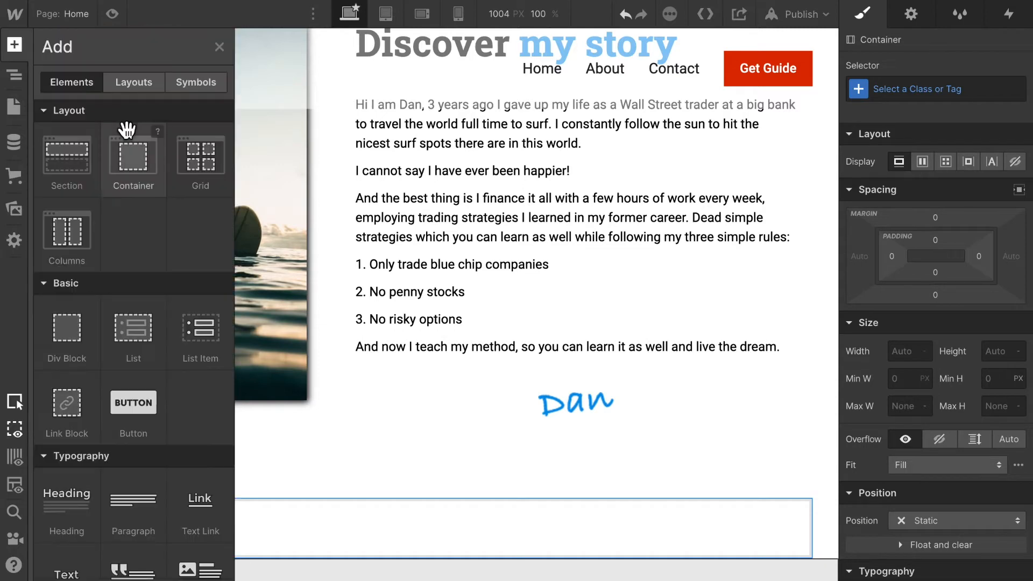
drag(78, 343, 266, 538)
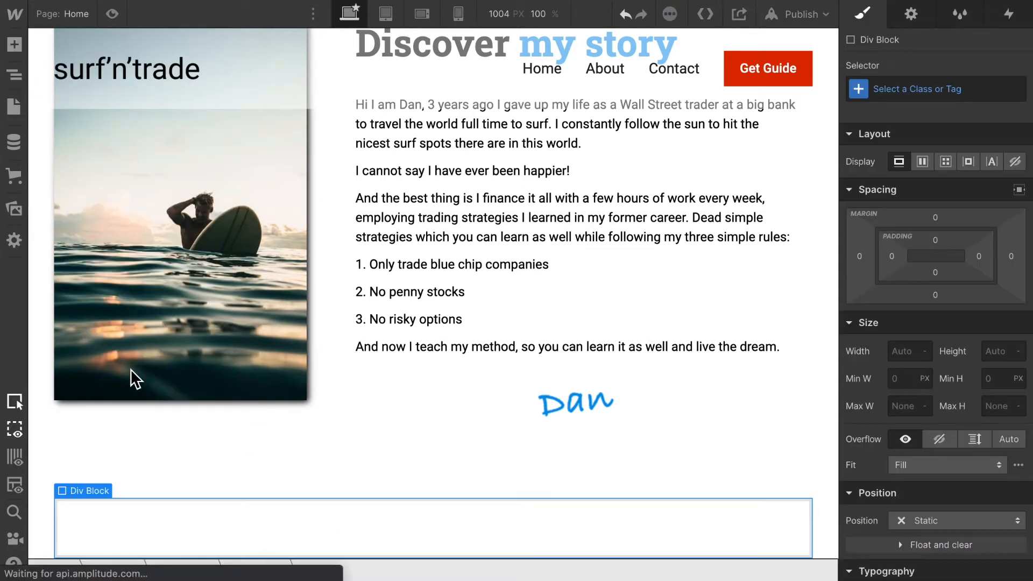
click(12, 47)
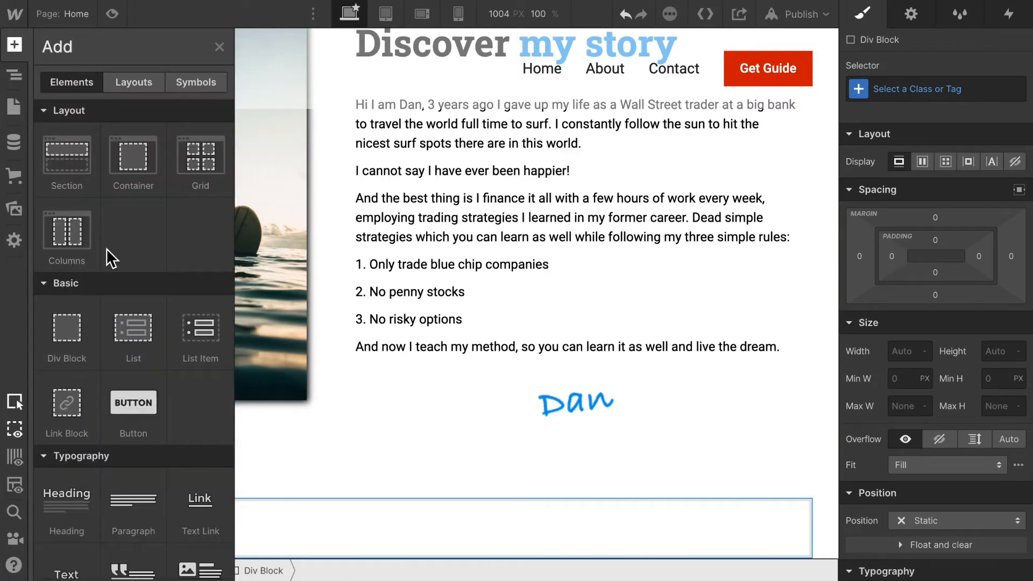
drag(393, 520, 365, 532)
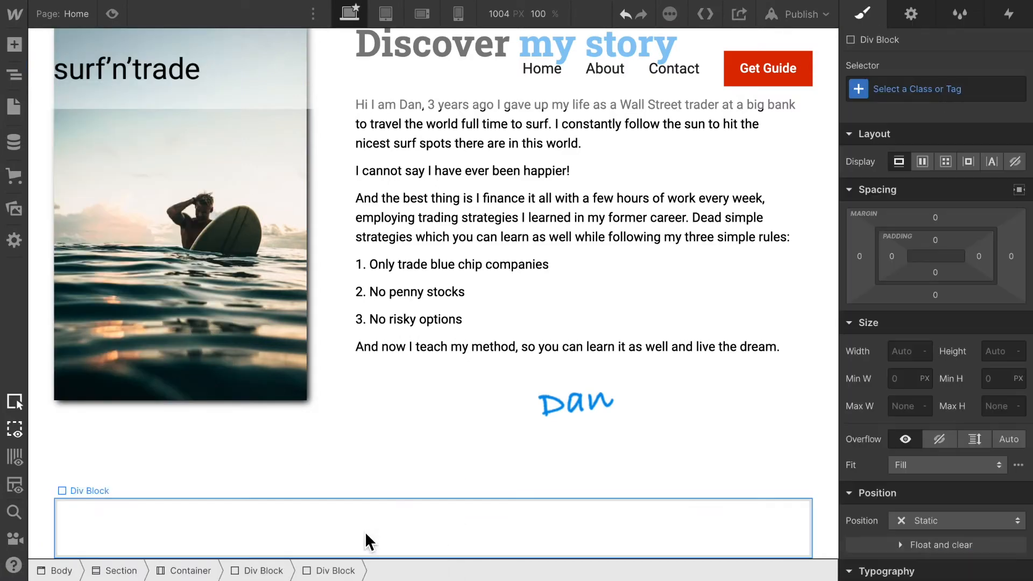
- Move the nested div block out of its parent so both div blocks sit directly inside the new container
click(15, 75)
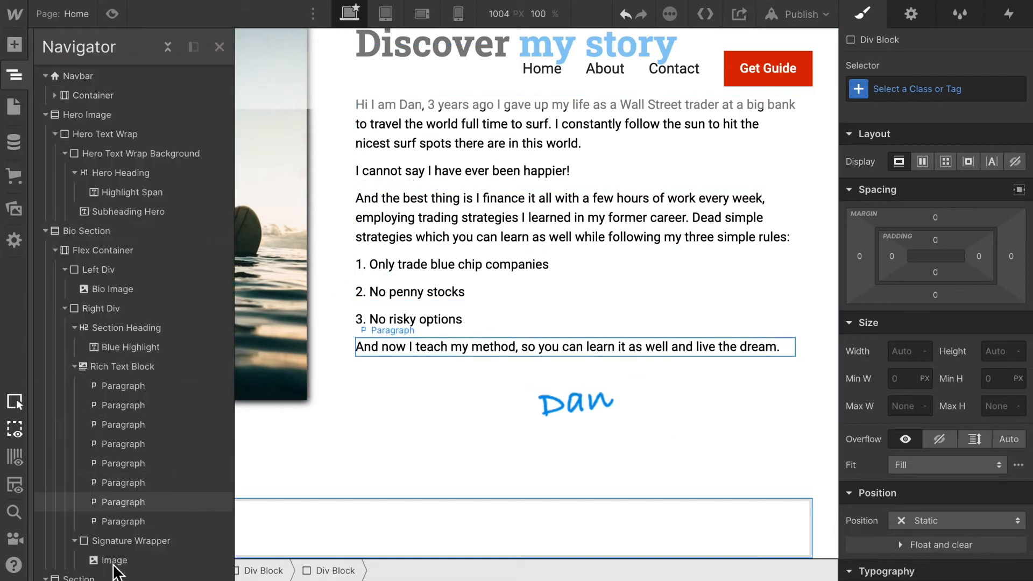
scroll(81, 566, down, 2)
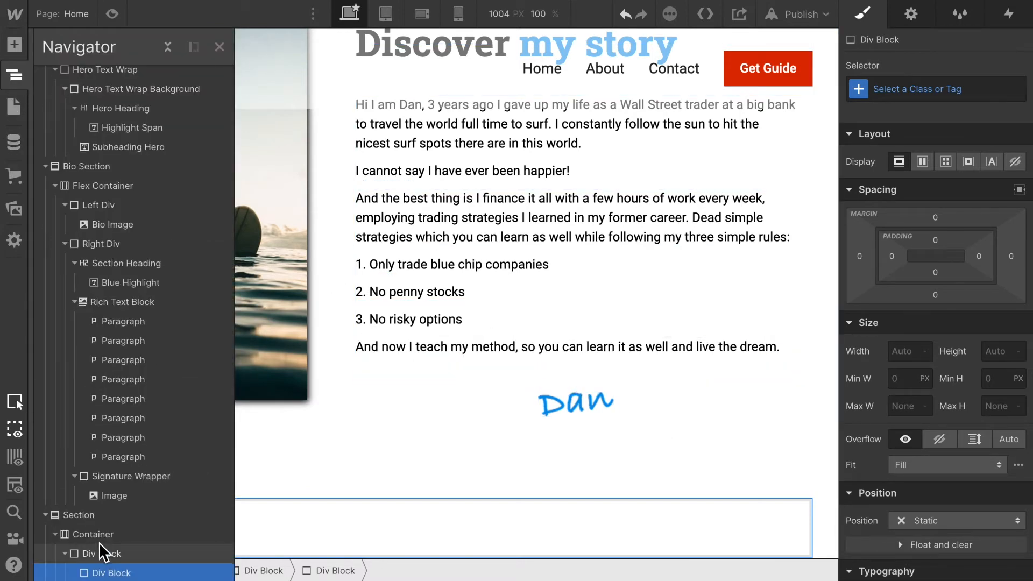
drag(102, 573, 93, 560)
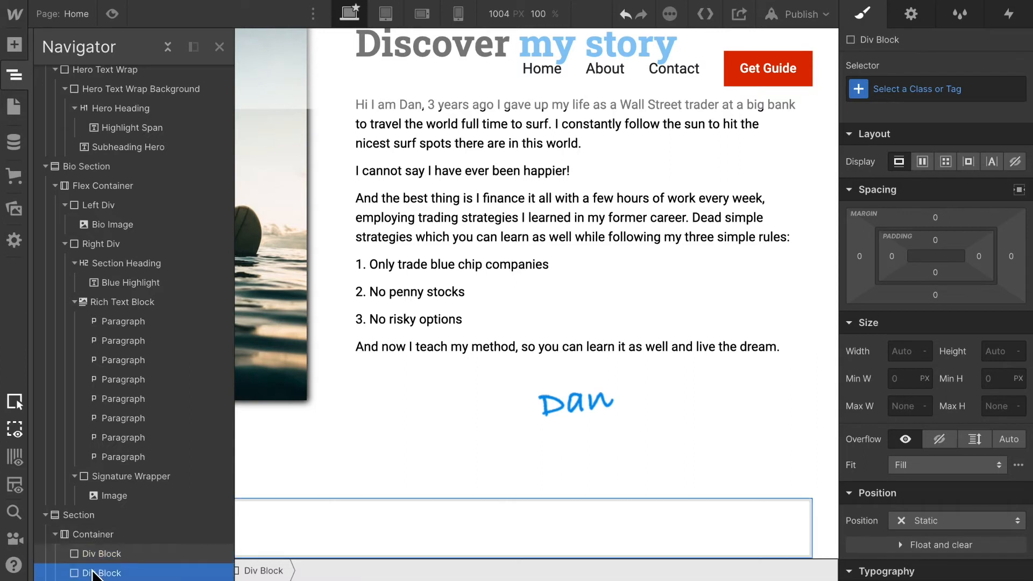
- Apply the existing Flex Container class to the new section's container
click(101, 535)
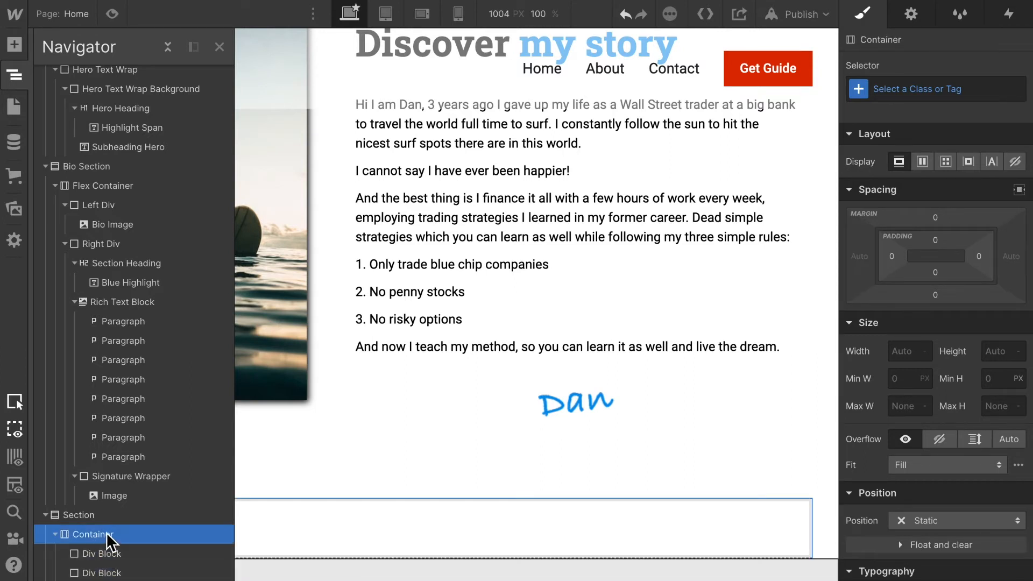
click(909, 89)
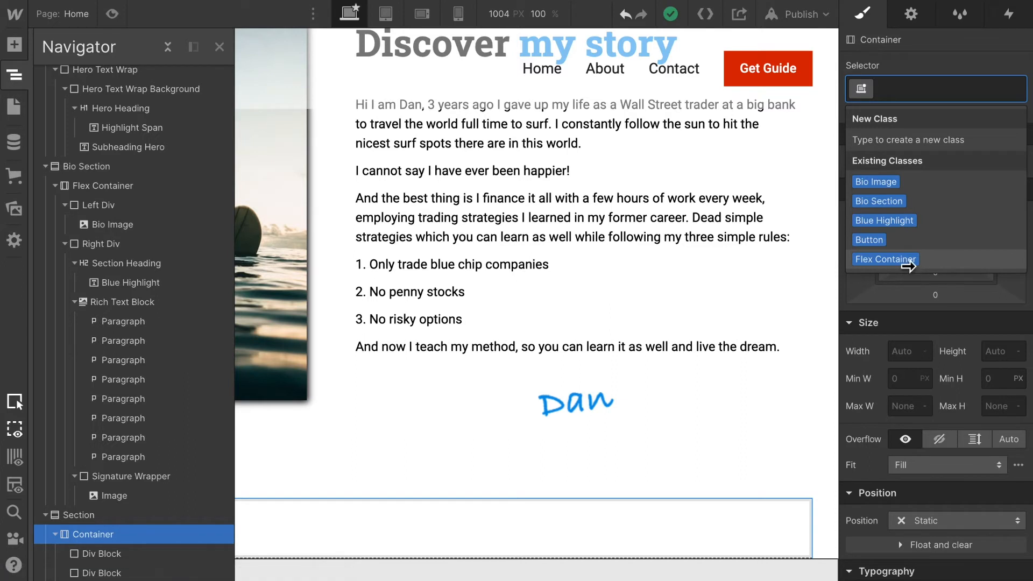
click(906, 261)
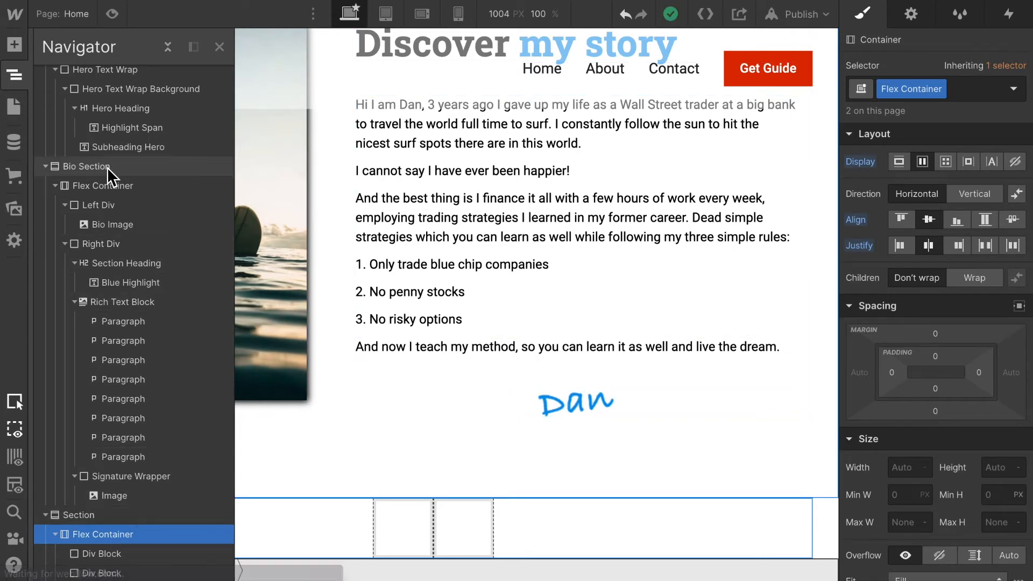
click(221, 46)
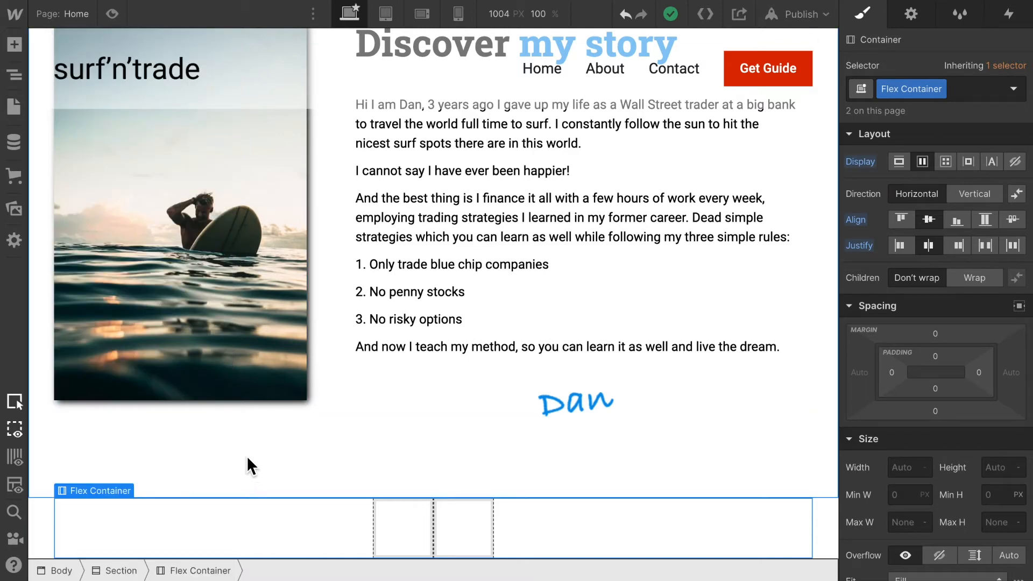
- Rename the Bio Section class on the story section to Section so it can be reused
scroll(194, 393, up, 1)
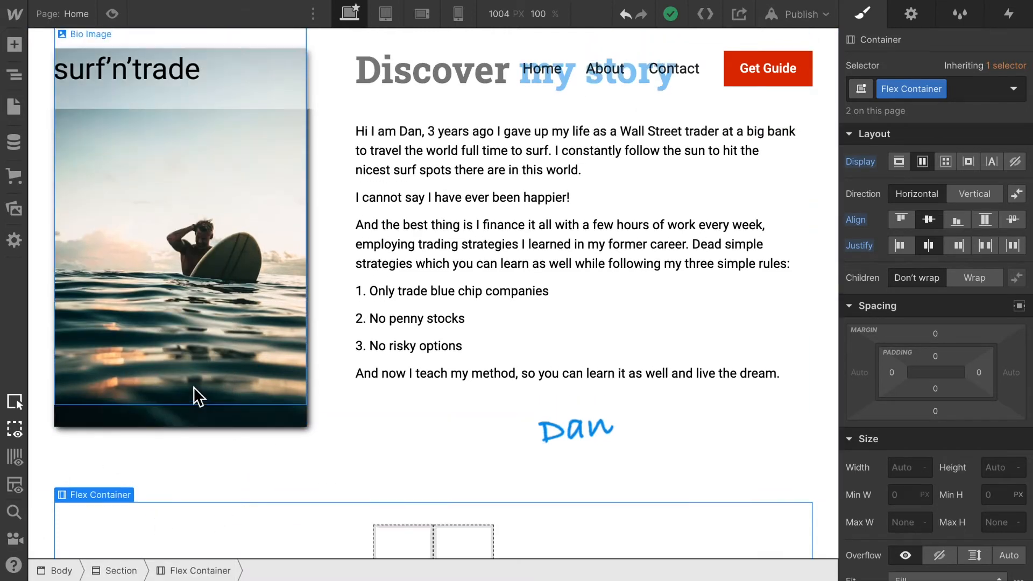
scroll(193, 386, up, 5)
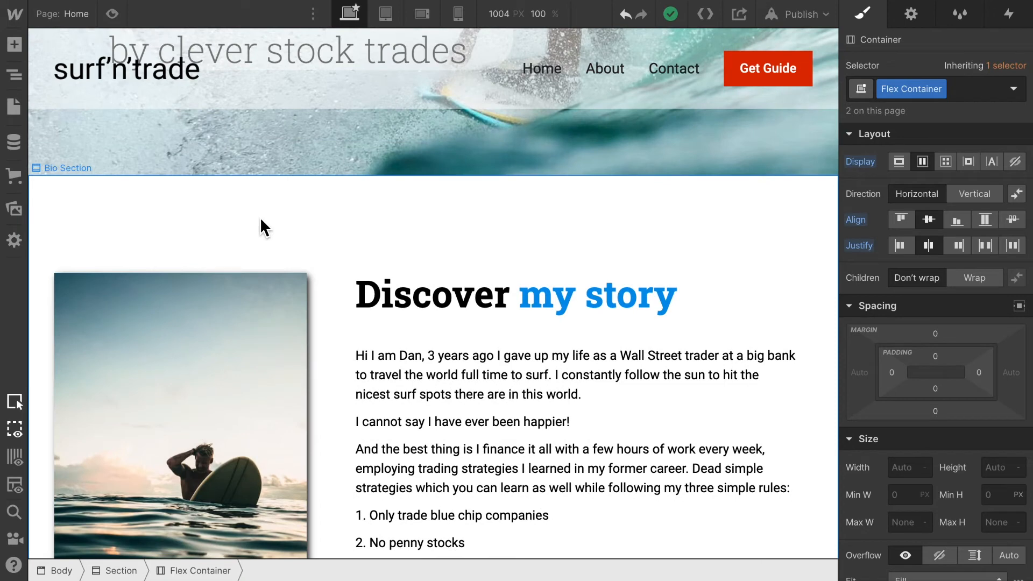
click(260, 219)
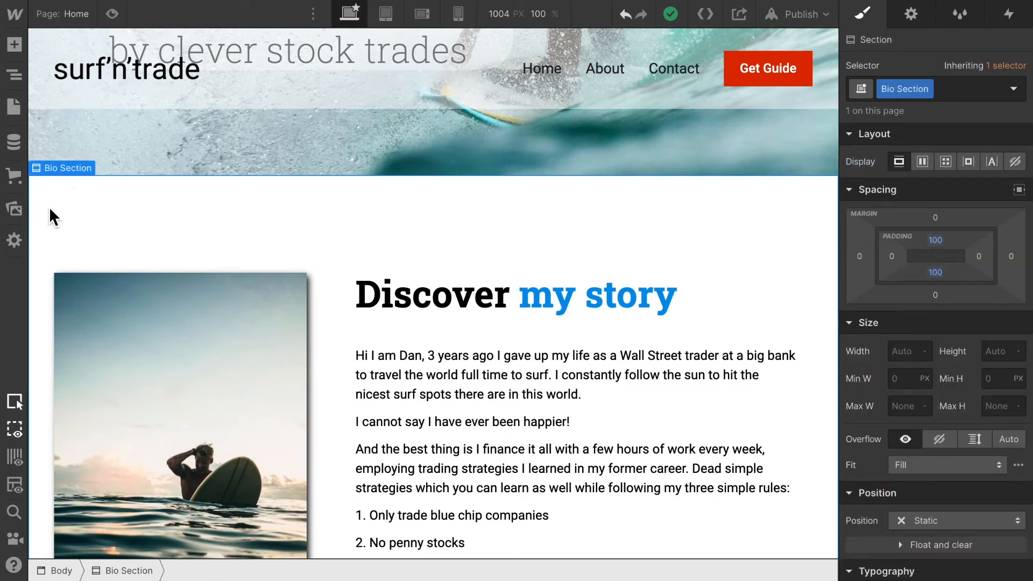
double_click(900, 90)
click(903, 90)
key(BackSpace)
key(BackSpace)
key(BackSpace)
key(BackSpace)
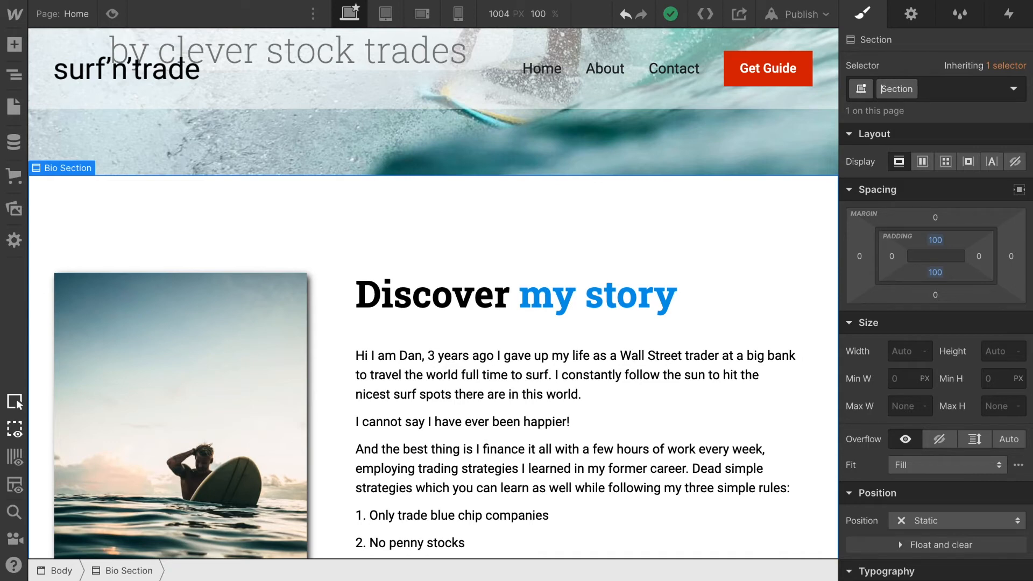
key(Return)
- Apply the existing Section class to the new section below the story section
scroll(622, 280, down, 5)
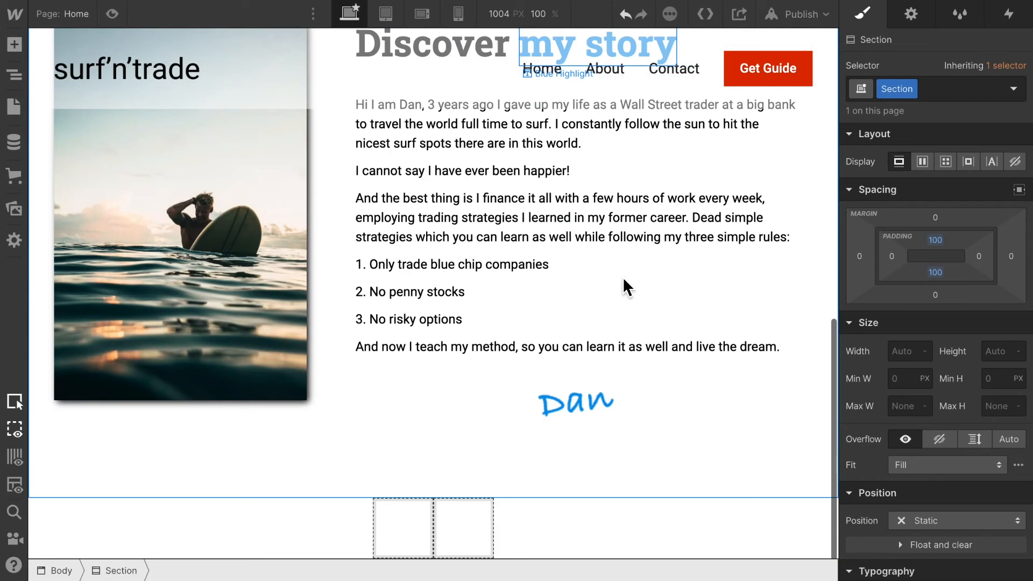
click(43, 535)
click(919, 88)
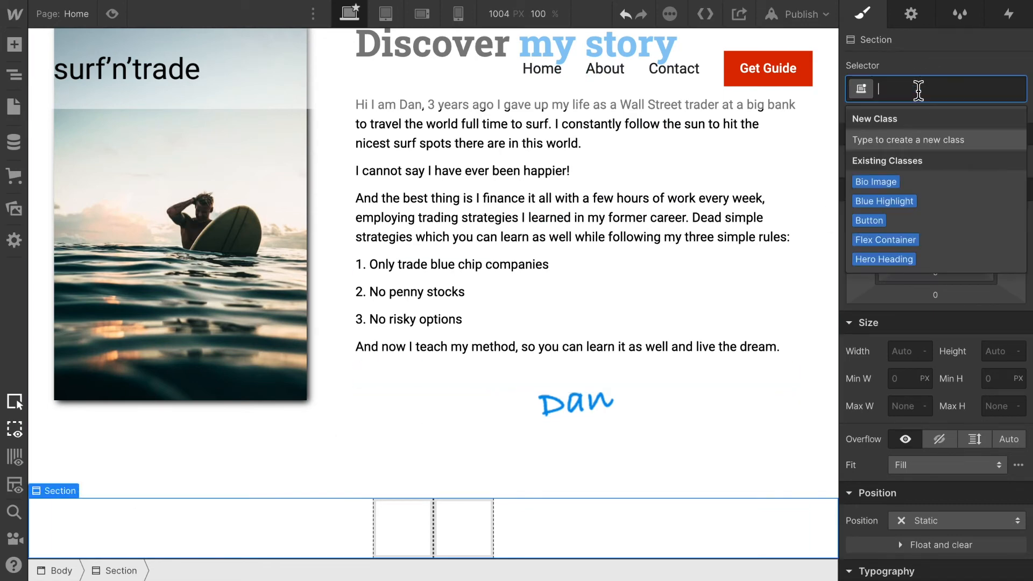
text(Sect)
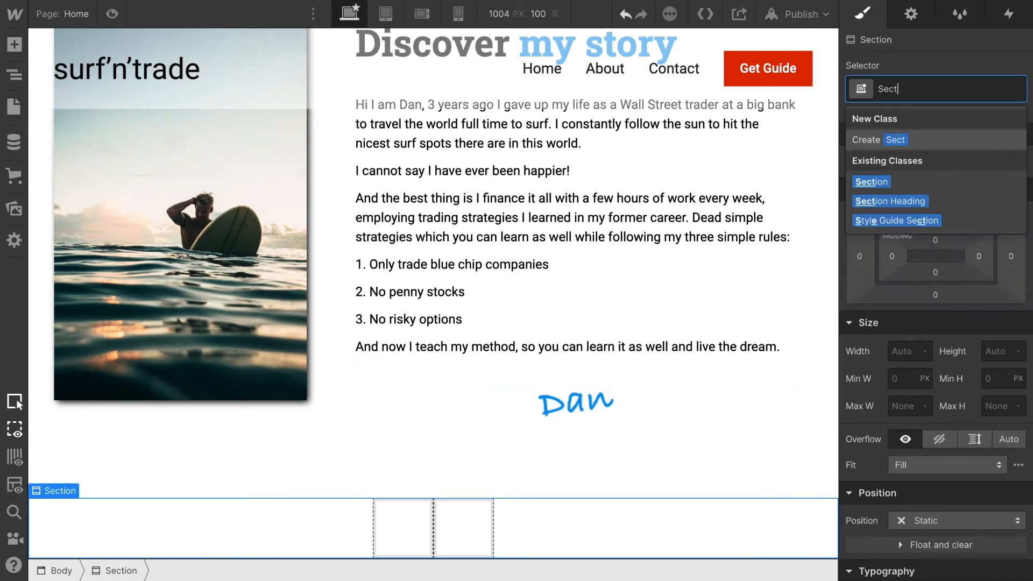
click(867, 185)
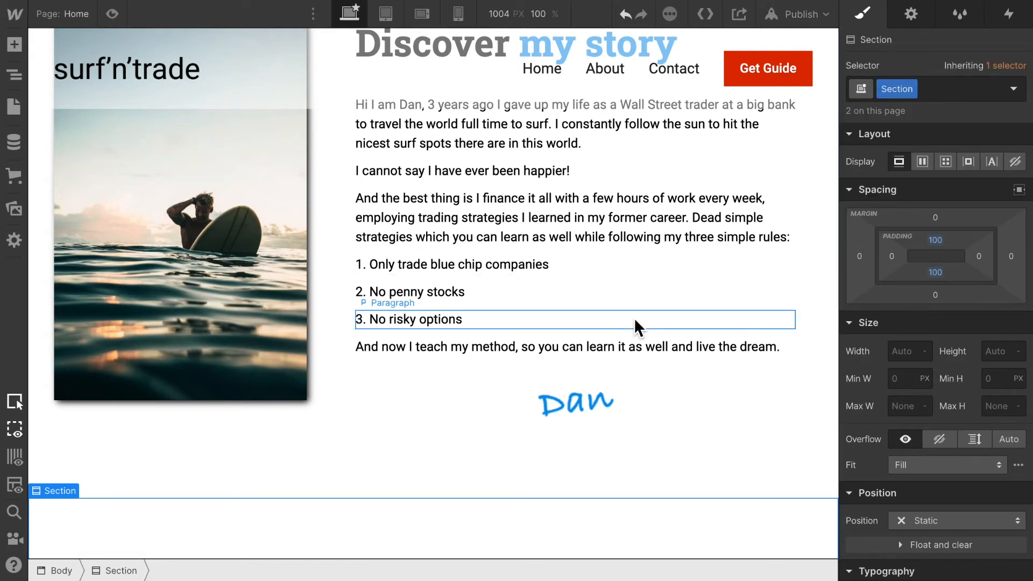
scroll(635, 322, down, 3)
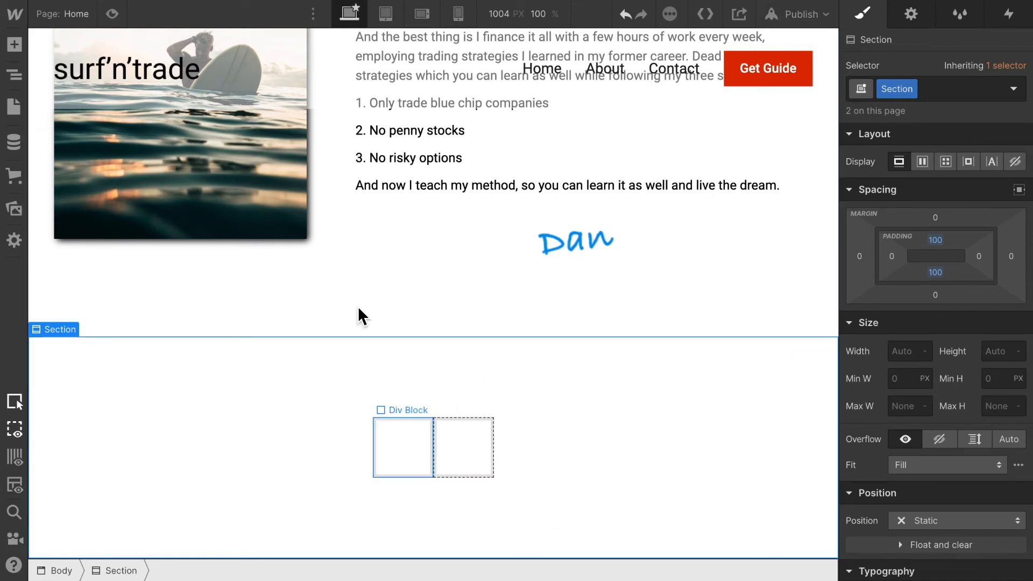
scroll(375, 182, up, 4)
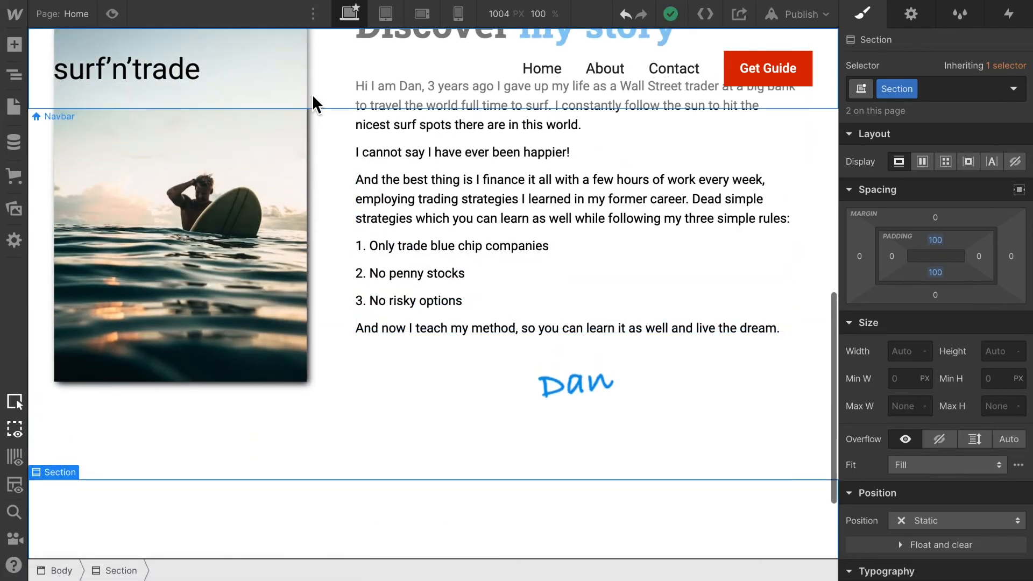
scroll(376, 138, up, 2)
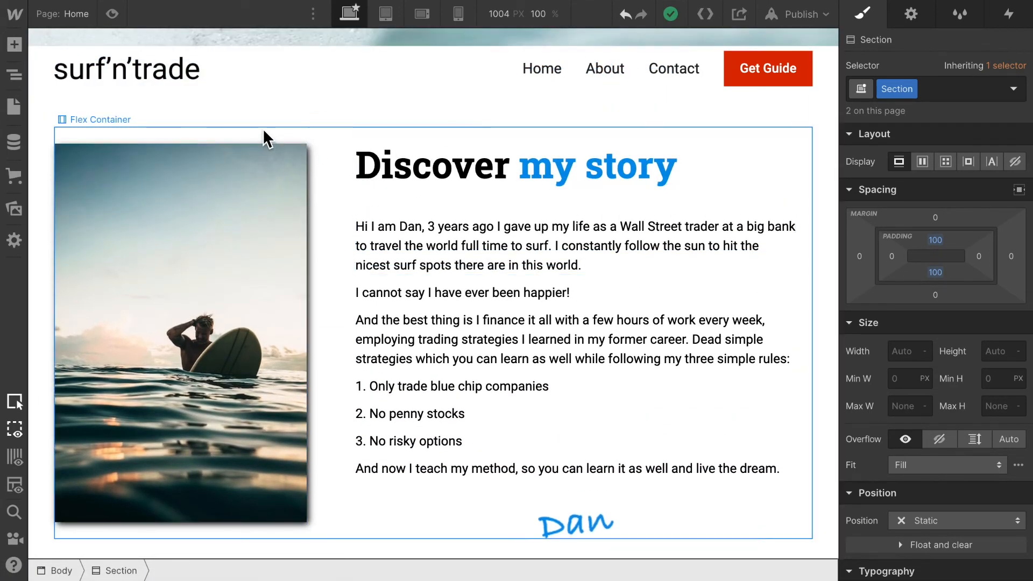
scroll(434, 408, down, 5)
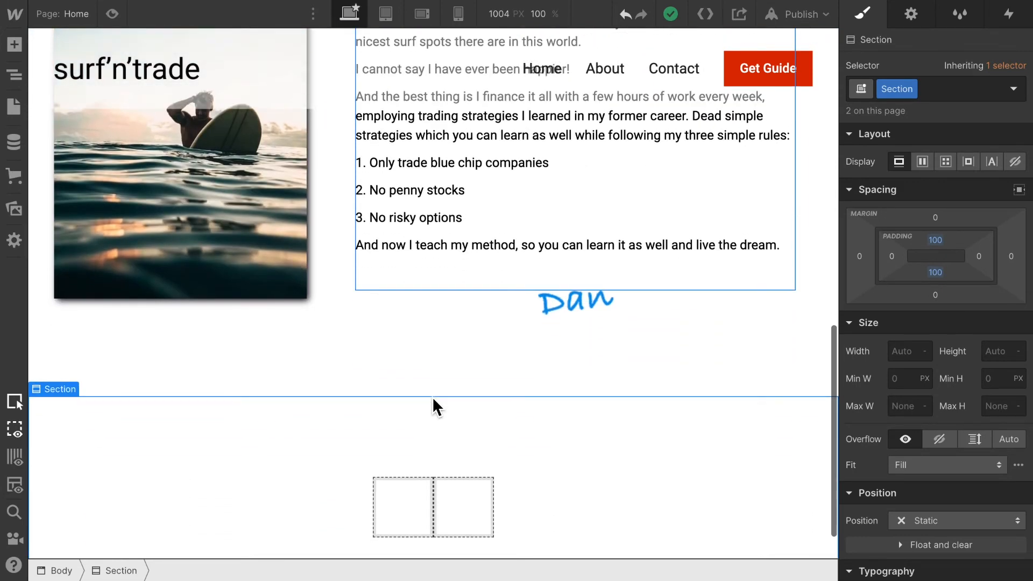